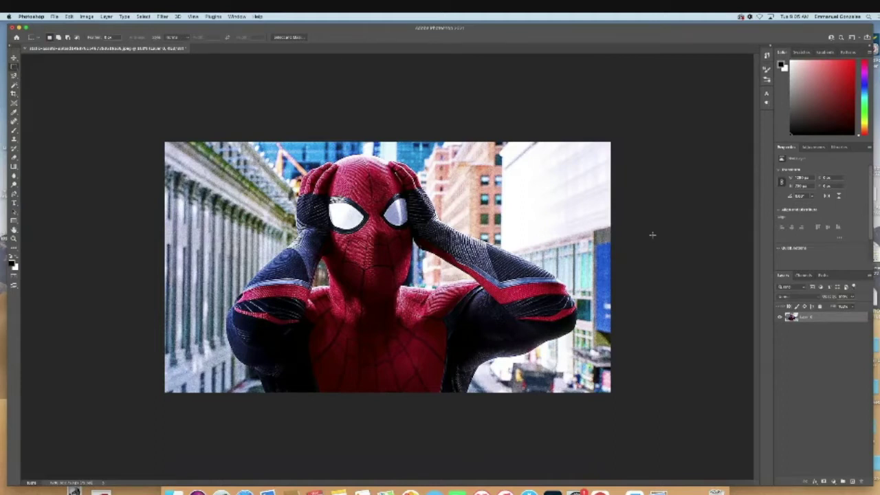
Duplicate the Spider-Man image layer and add a new empty layer on top of the copy.
key(super+j)
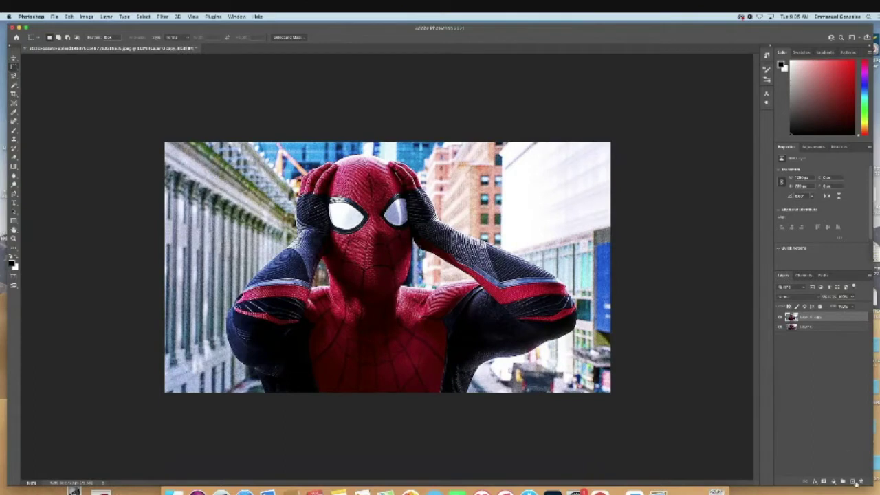
click(852, 481)
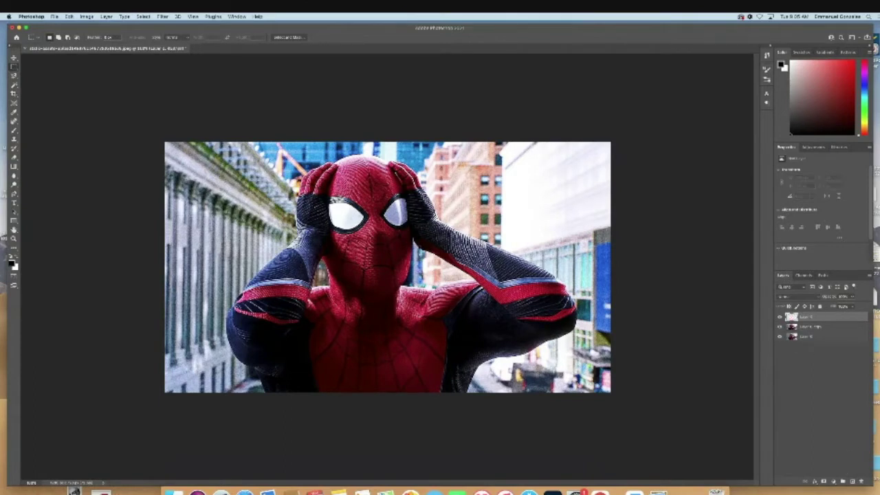
Fill the new empty layer with white and move the duplicated image layer above it.
click(69, 18)
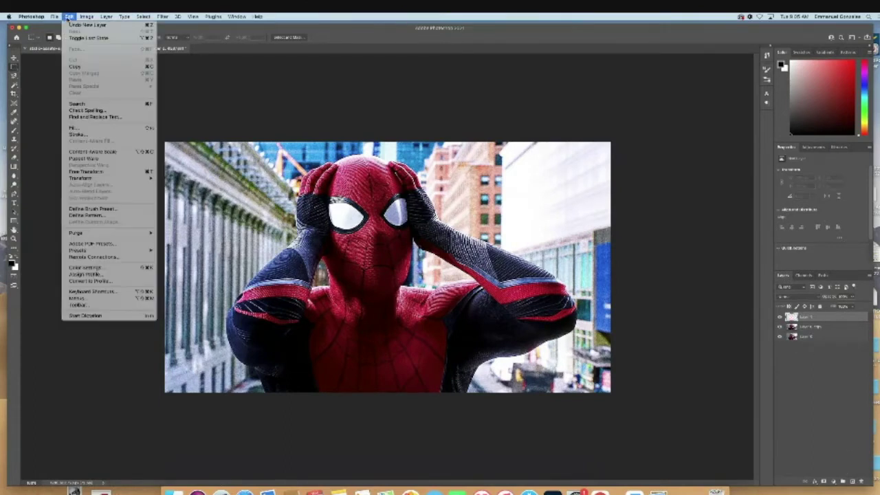
click(106, 129)
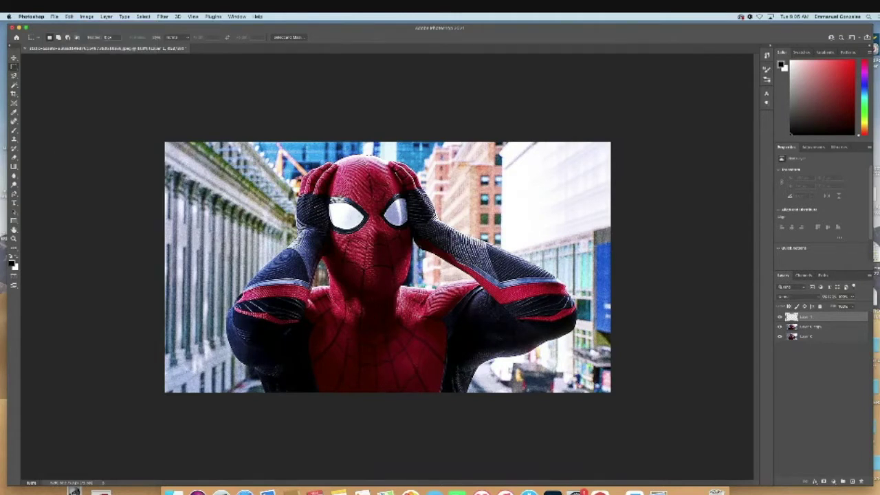
click(680, 231)
drag(822, 328, 824, 319)
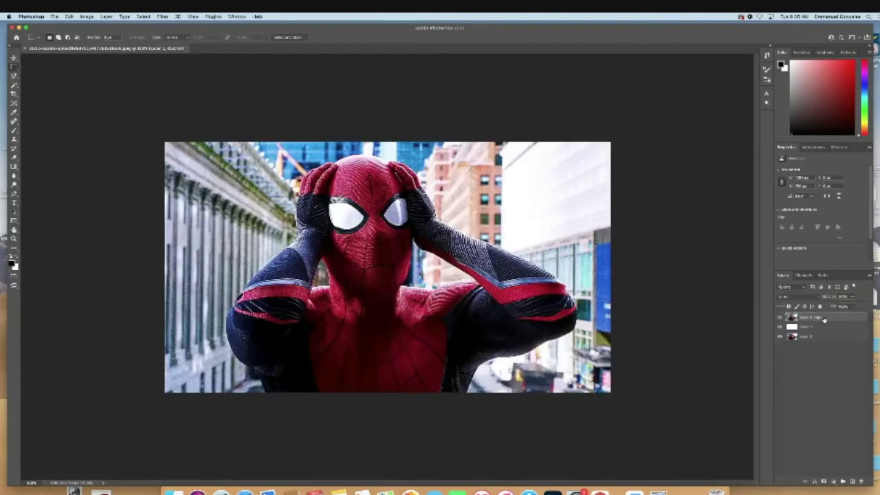
click(824, 320)
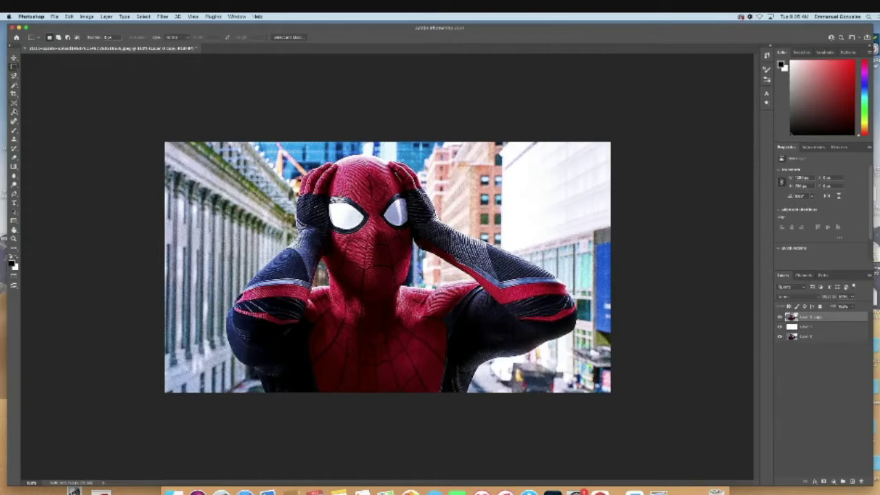
Try to select the whole Spider-Man figure on the duplicated layer with the Quick Selection tool.
drag(14, 85, 41, 90)
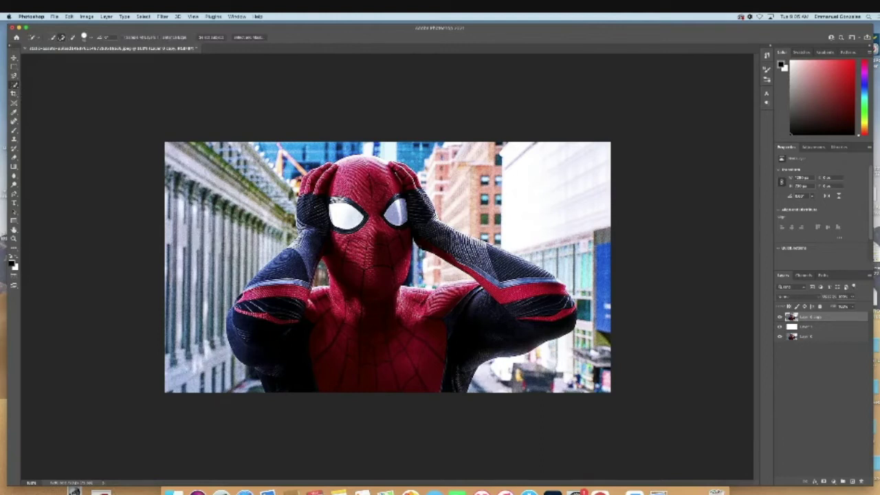
drag(326, 179, 324, 182)
drag(343, 322, 311, 356)
mouse_move(454, 354)
mouse_down()
mouse_move(458, 315)
mouse_move(383, 286)
mouse_up()
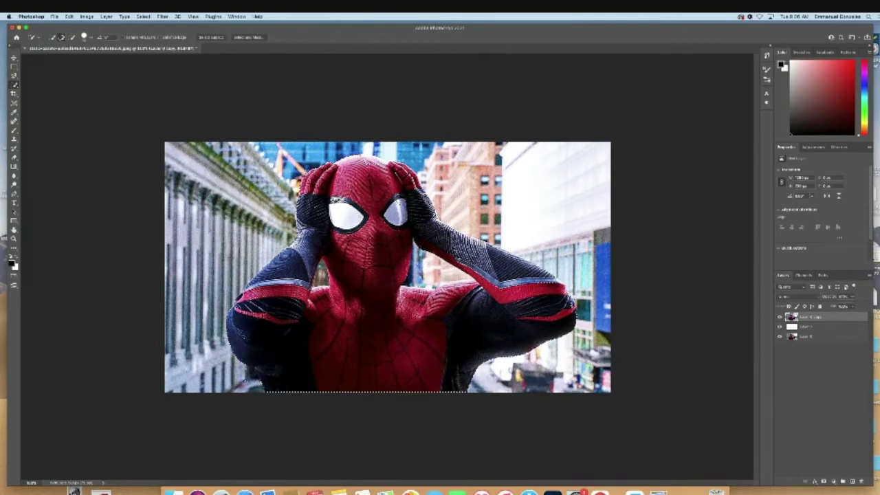
drag(442, 224, 457, 227)
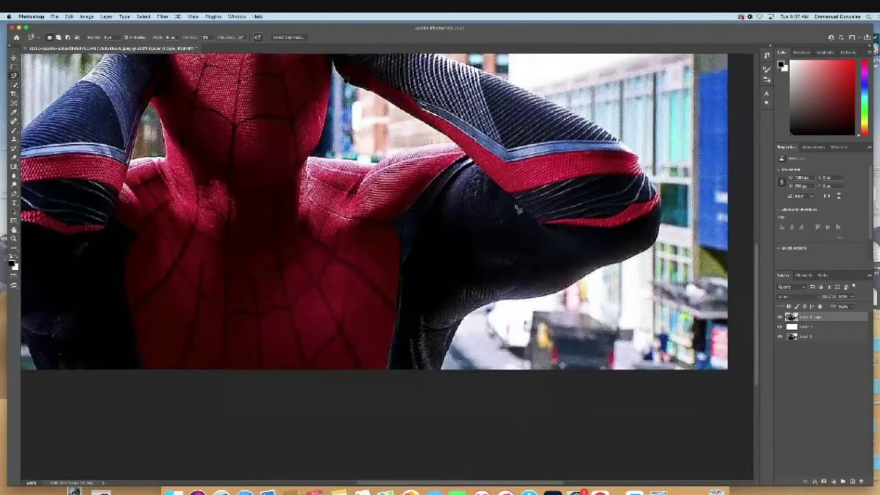
scroll(496, 204, down, 3)
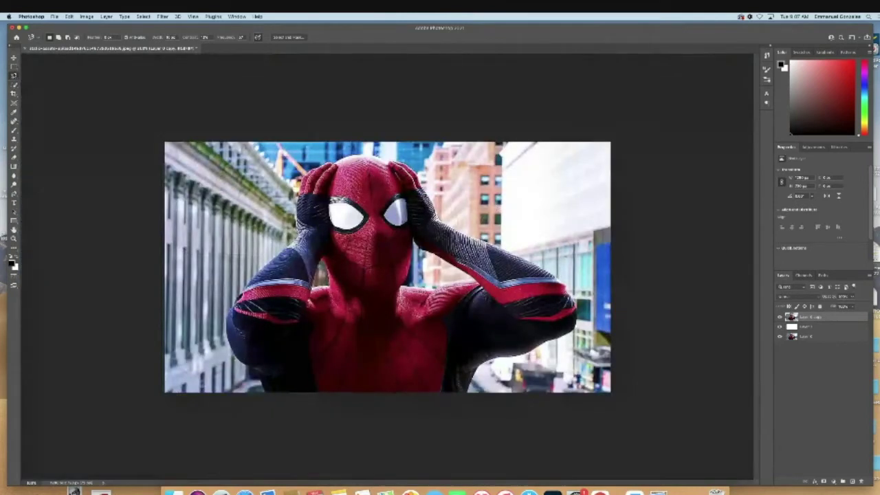
click(14, 76)
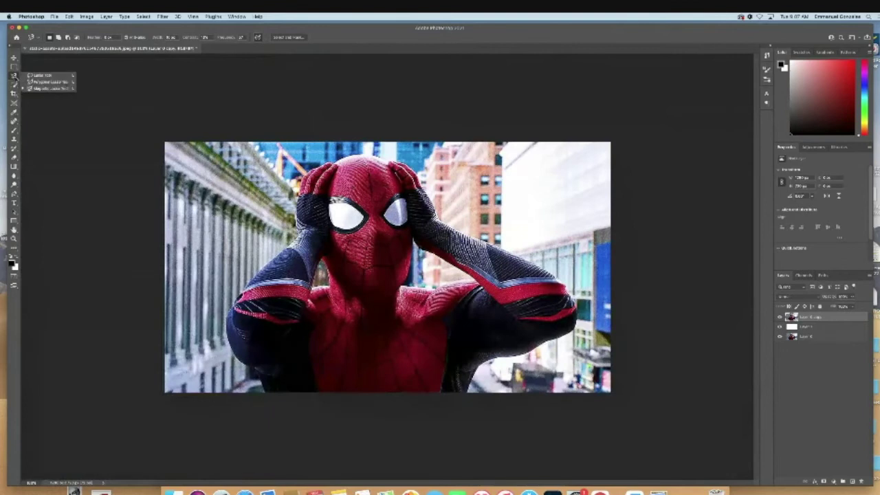
click(42, 76)
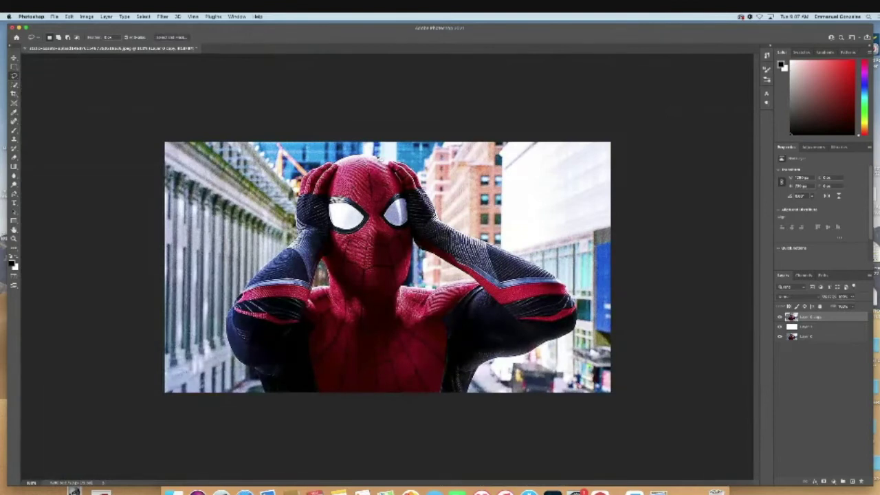
Select Spider-Man's head, torso and both arms on the duplicated layer with the Quick Selection tool.
click(14, 84)
mouse_move(317, 196)
mouse_down()
mouse_move(268, 342)
mouse_move(244, 320)
mouse_move(241, 340)
mouse_move(325, 385)
mouse_move(388, 377)
mouse_move(406, 350)
mouse_move(333, 361)
mouse_move(239, 313)
mouse_up()
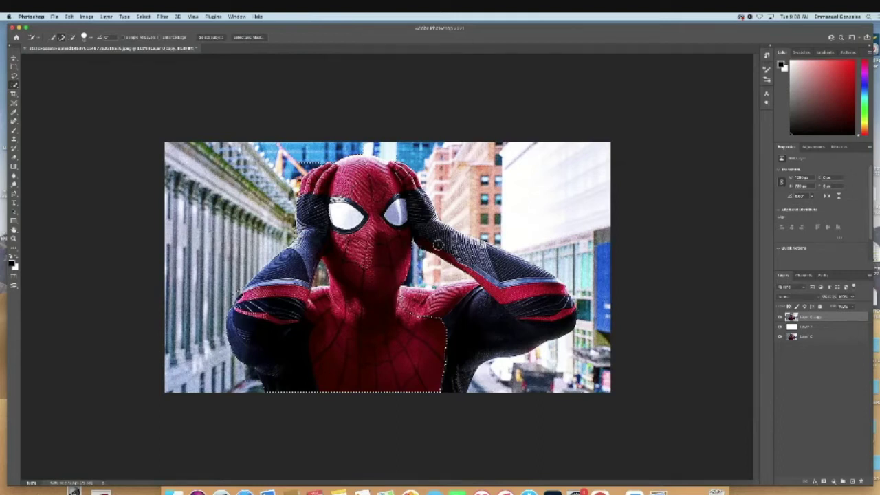
drag(445, 318, 451, 378)
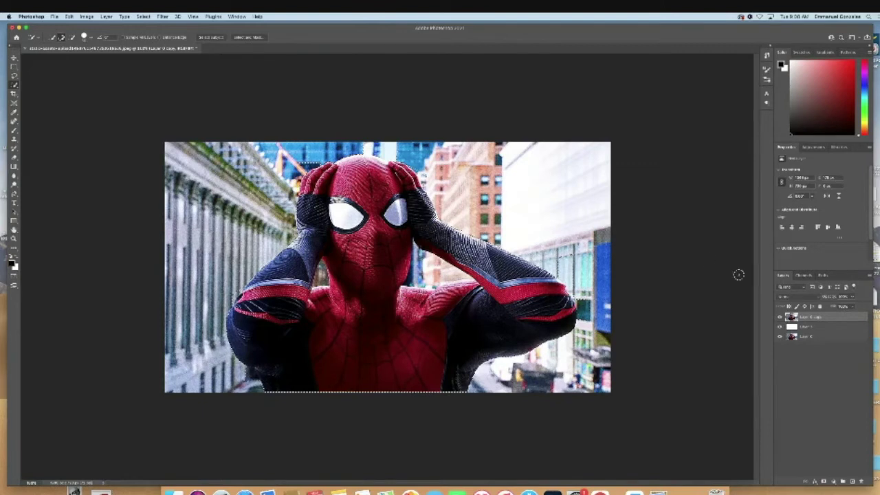
Copy the selected figure to its own layer and hide the duplicated image layer beneath it.
key(super+j)
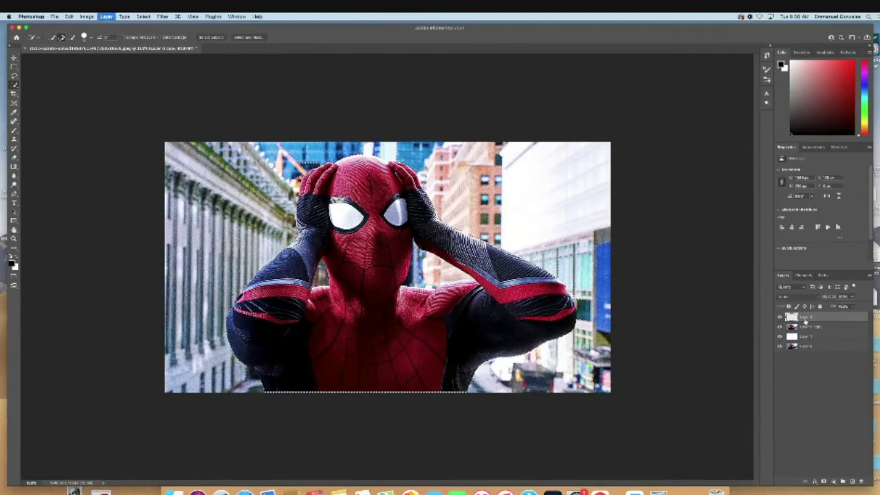
click(779, 327)
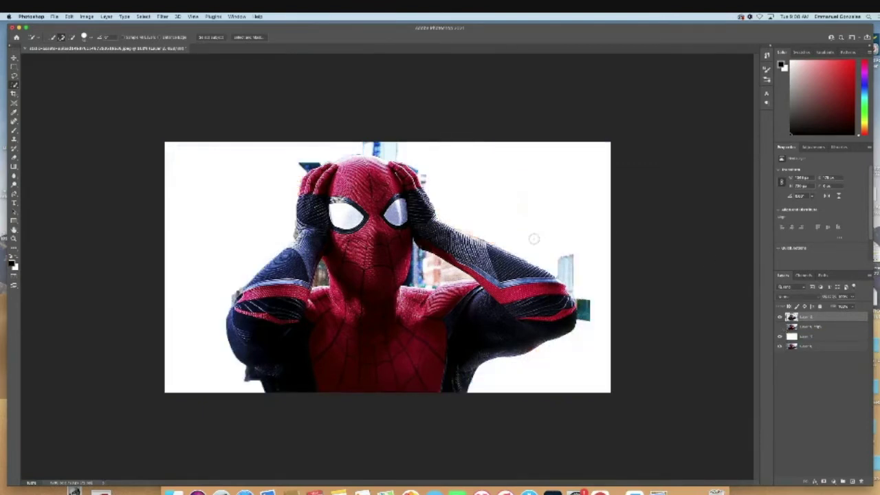
Choose the Eraser, reset all tools to their default settings and enlarge the eraser brush.
click(14, 157)
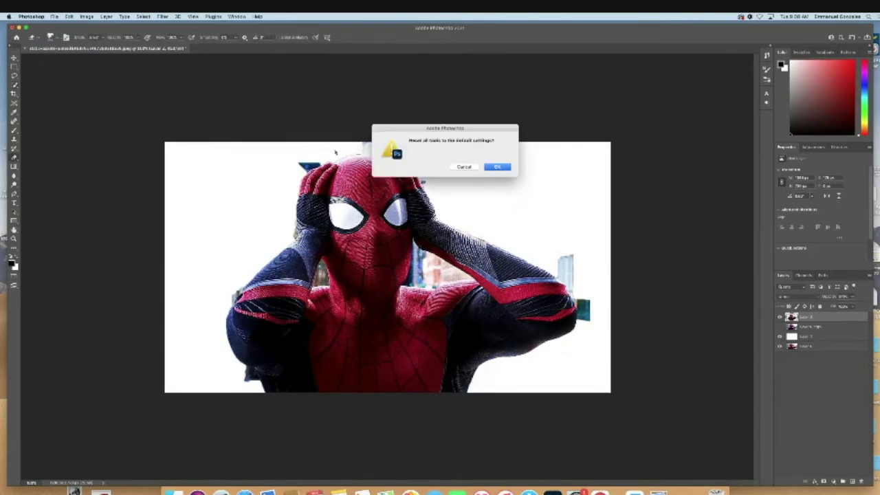
click(501, 167)
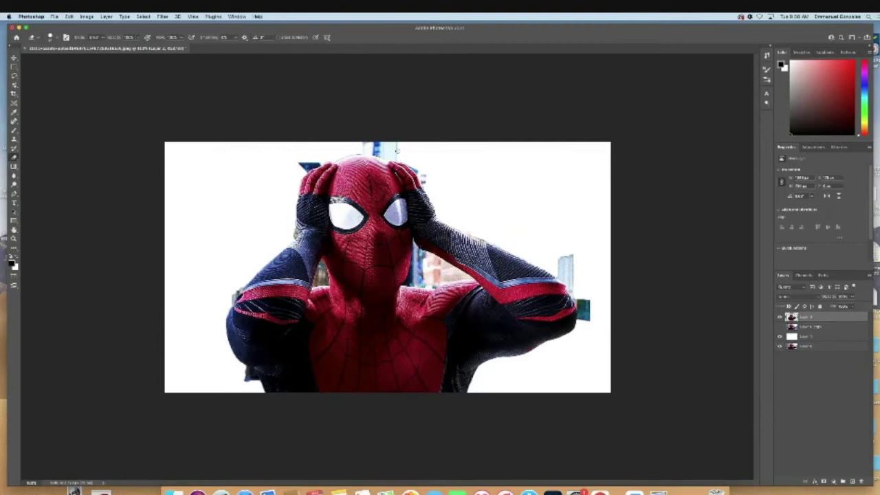
key(bracketright)
Try to erase the leftover background above Spider-Man's head, and undo the stroke.
mouse_move(360, 148)
mouse_down()
mouse_move(392, 153)
mouse_move(336, 156)
mouse_up()
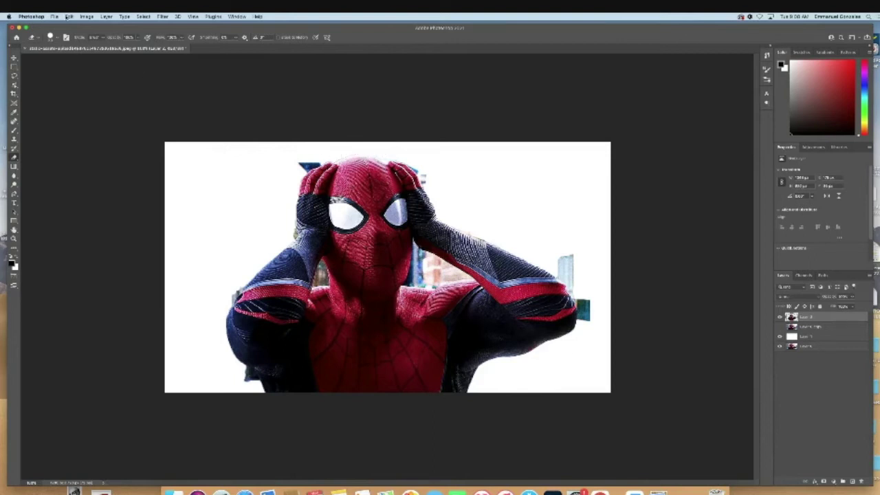
click(69, 16)
click(79, 25)
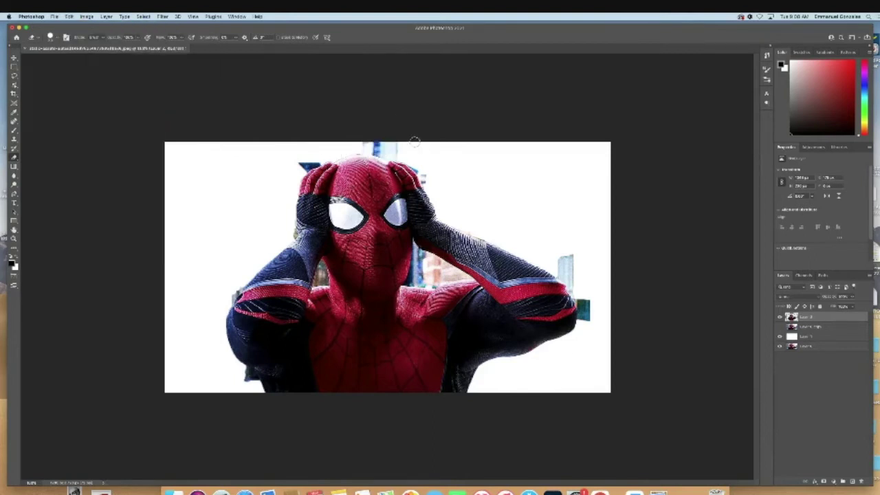
Erase the leftover background above the head, beside the hands and around the outer edges of both arms on the cutout layer.
mouse_move(366, 143)
mouse_down()
mouse_move(394, 144)
mouse_move(376, 143)
mouse_up()
mouse_move(292, 163)
mouse_down()
mouse_move(301, 169)
mouse_move(321, 158)
mouse_up()
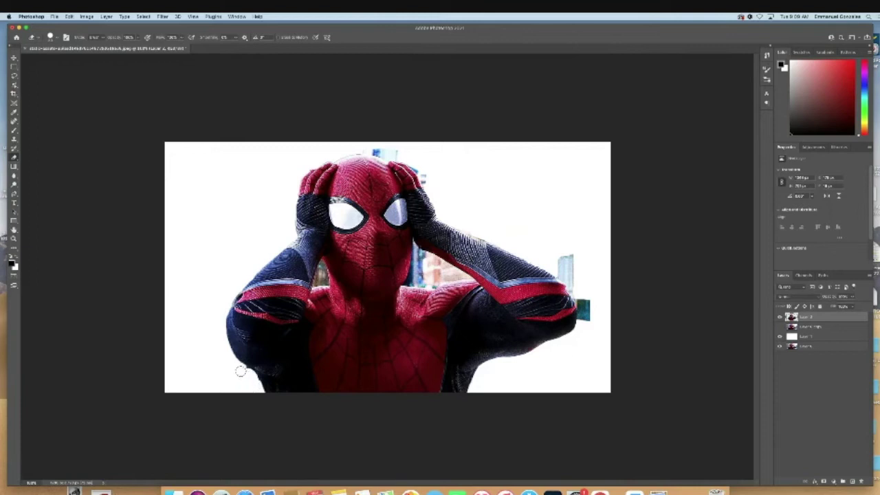
drag(250, 374, 270, 392)
mouse_move(563, 267)
mouse_down()
mouse_move(556, 272)
mouse_move(579, 294)
mouse_move(571, 286)
mouse_move(582, 329)
mouse_move(584, 295)
mouse_move(578, 326)
mouse_move(579, 303)
mouse_up()
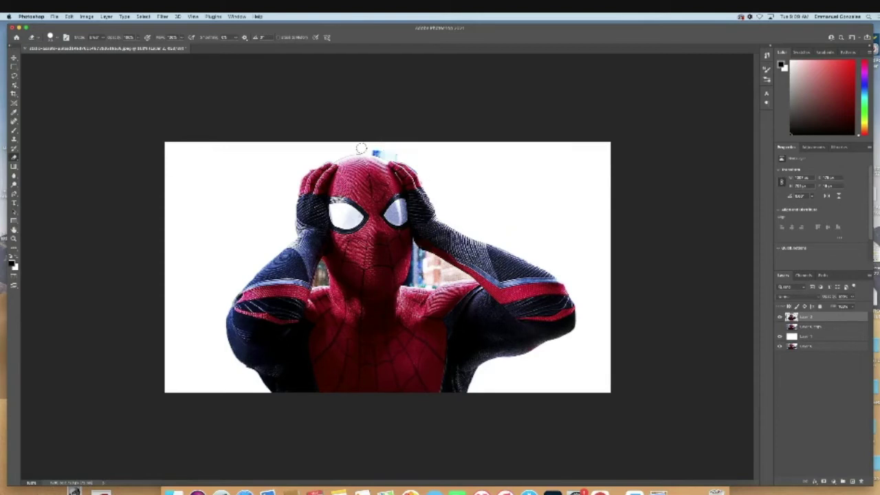
drag(375, 149, 392, 154)
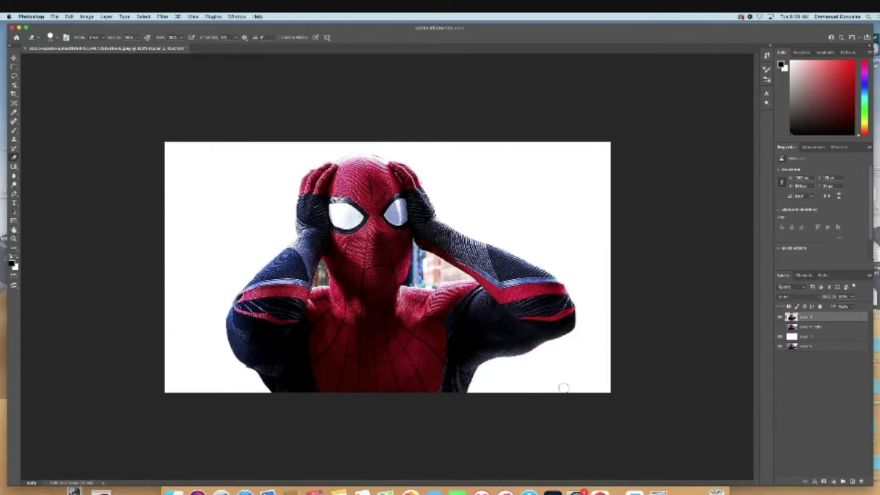
Show the duplicated city photo layer and mask it to a rectangle around Spider-Man's torso, leaving his head and elbows outside.
click(781, 328)
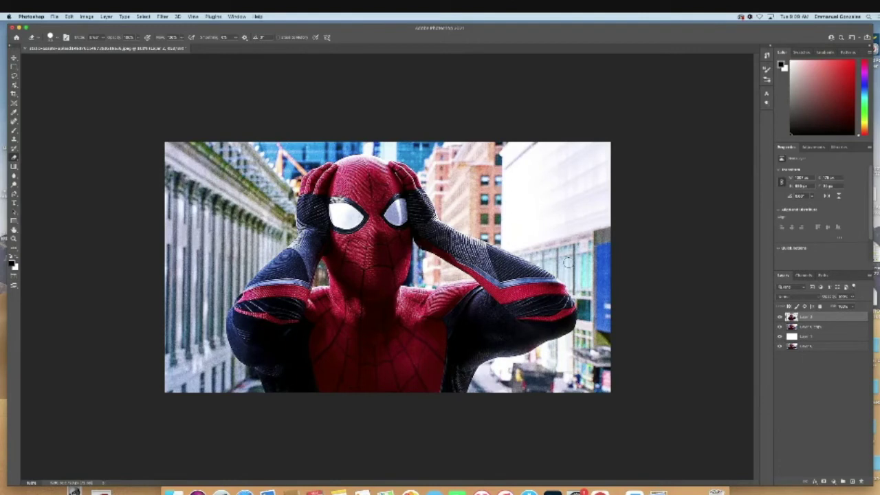
click(818, 327)
click(14, 67)
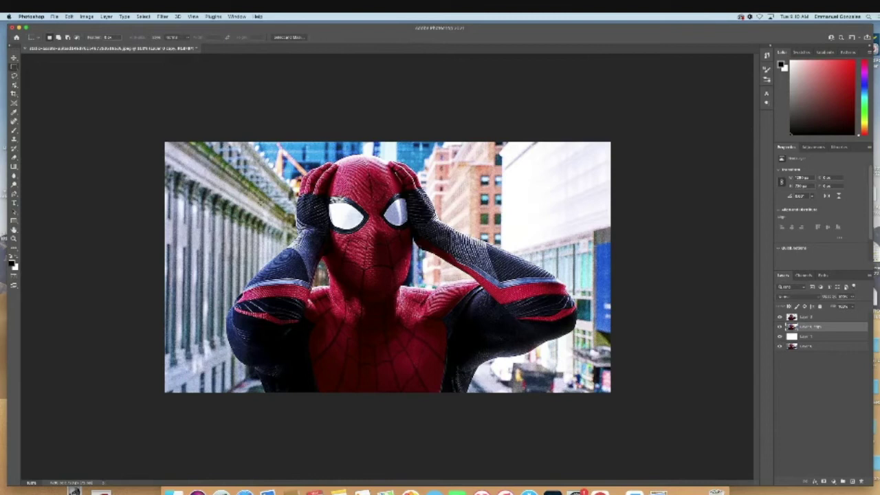
drag(257, 206, 541, 378)
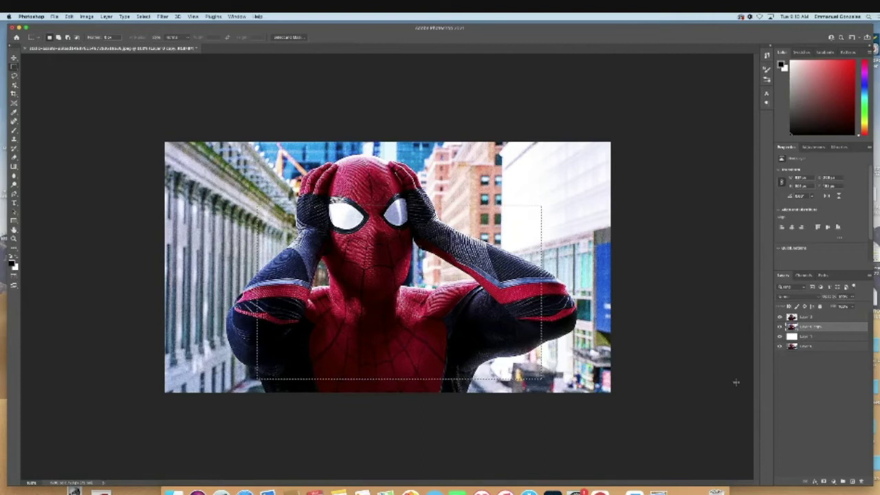
click(824, 482)
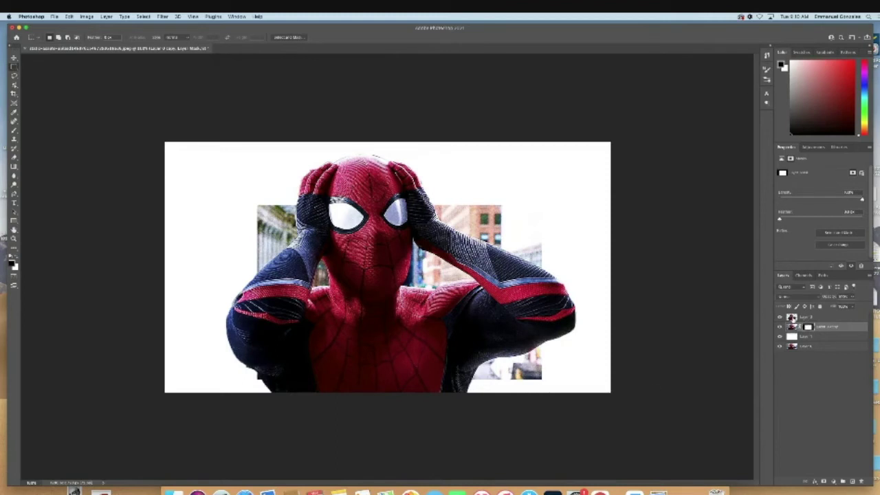
On the cutout layer, erase the parts of Spider-Man extending below the rectangle and past its left edge.
click(792, 317)
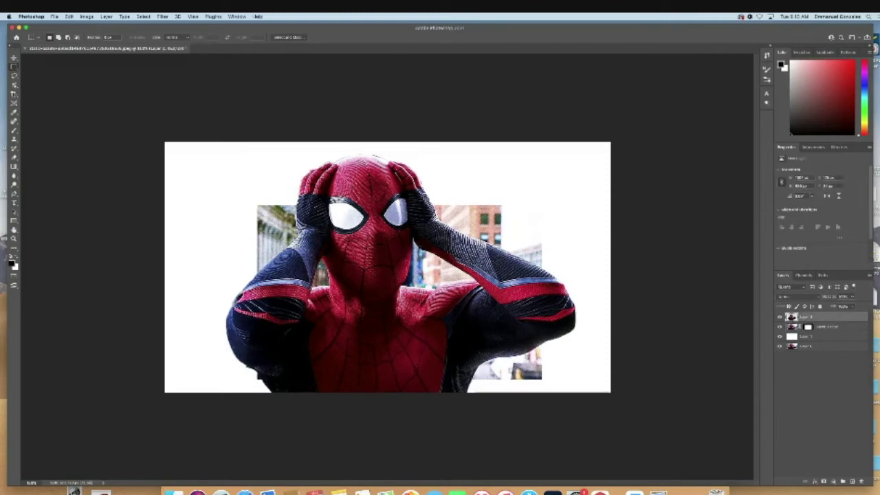
click(14, 158)
mouse_move(324, 384)
mouse_down()
mouse_move(274, 392)
mouse_move(258, 385)
mouse_move(279, 382)
mouse_move(256, 382)
mouse_move(400, 384)
mouse_move(338, 393)
mouse_move(407, 394)
mouse_move(395, 393)
mouse_move(437, 377)
mouse_move(434, 401)
mouse_move(453, 365)
mouse_move(449, 400)
mouse_move(458, 369)
mouse_move(464, 390)
mouse_up()
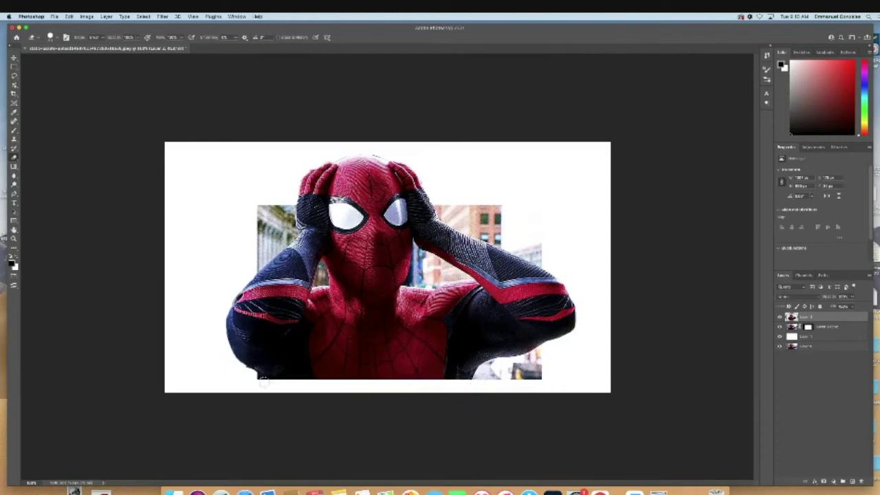
mouse_move(264, 383)
mouse_down()
mouse_move(240, 359)
mouse_move(240, 308)
mouse_move(225, 339)
mouse_move(229, 303)
mouse_move(253, 374)
mouse_move(254, 310)
mouse_up()
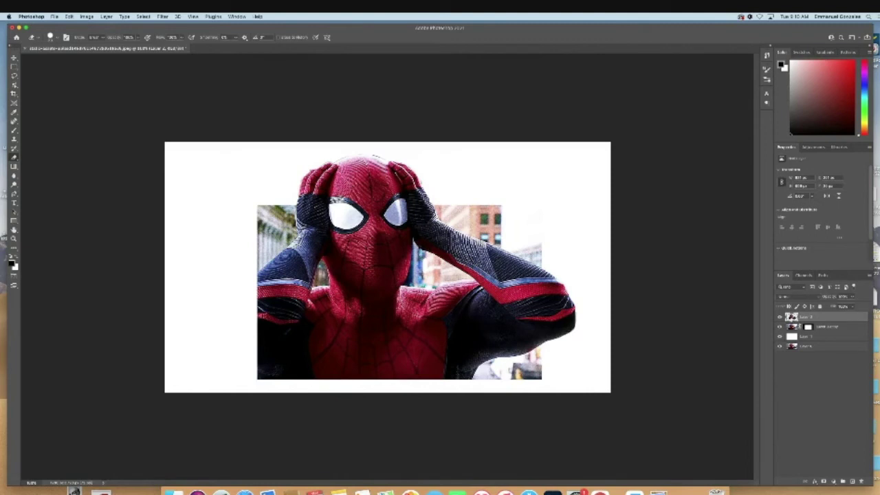
Add a light grey Stroke layer style to the masked photo layer.
click(807, 327)
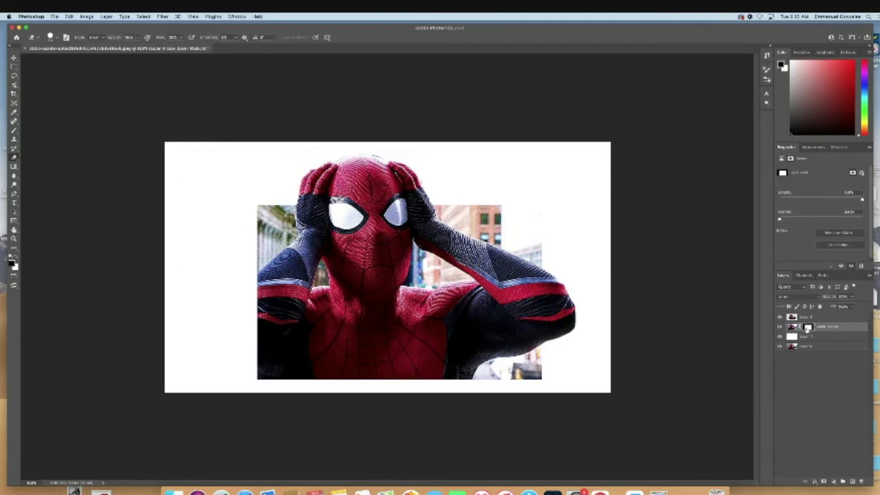
click(814, 482)
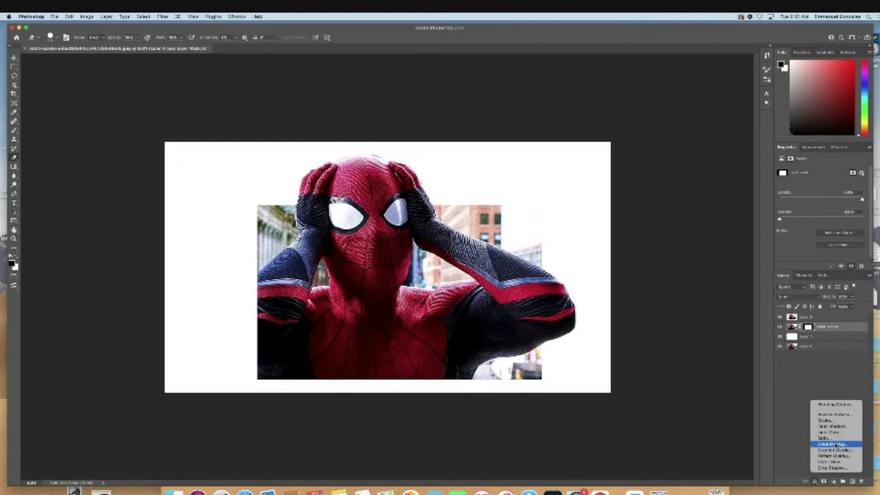
click(829, 421)
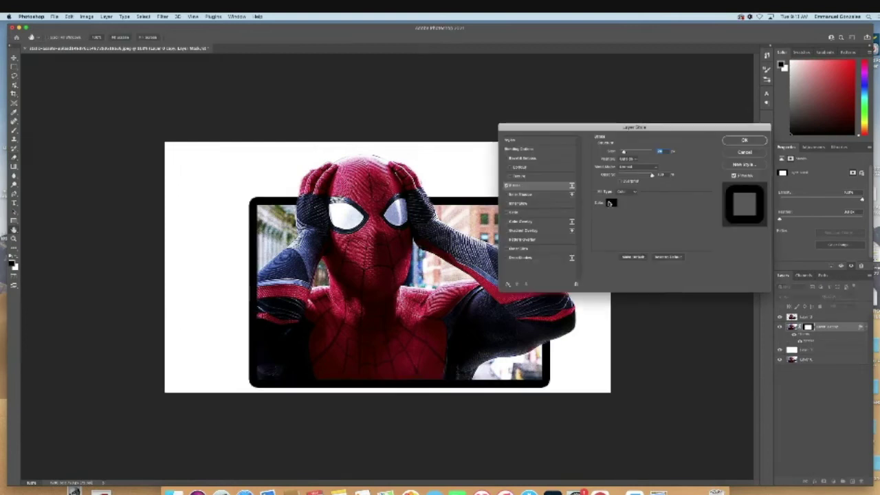
click(609, 204)
click(568, 197)
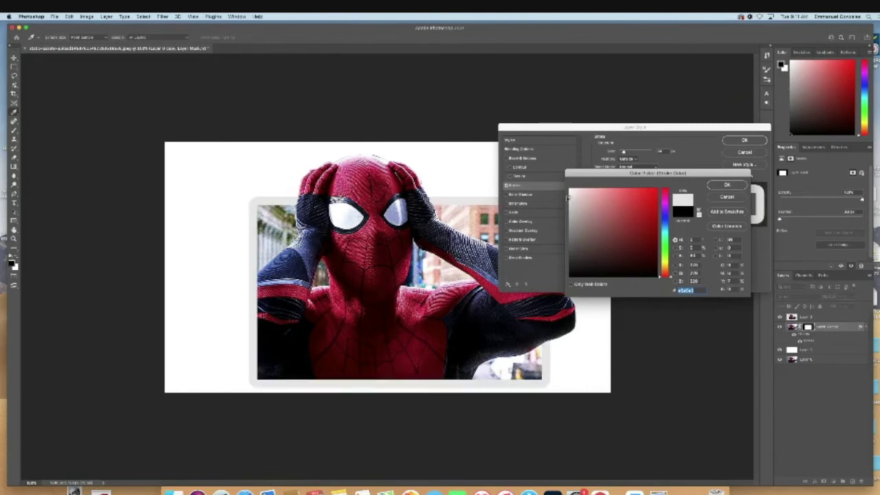
click(726, 186)
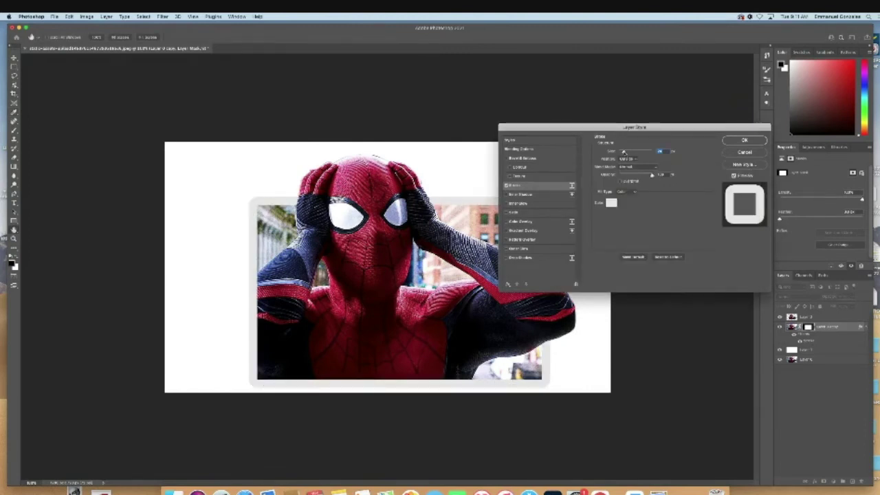
Make the stroke thinner, set its position to Inside and apply the layer style.
drag(624, 151, 622, 152)
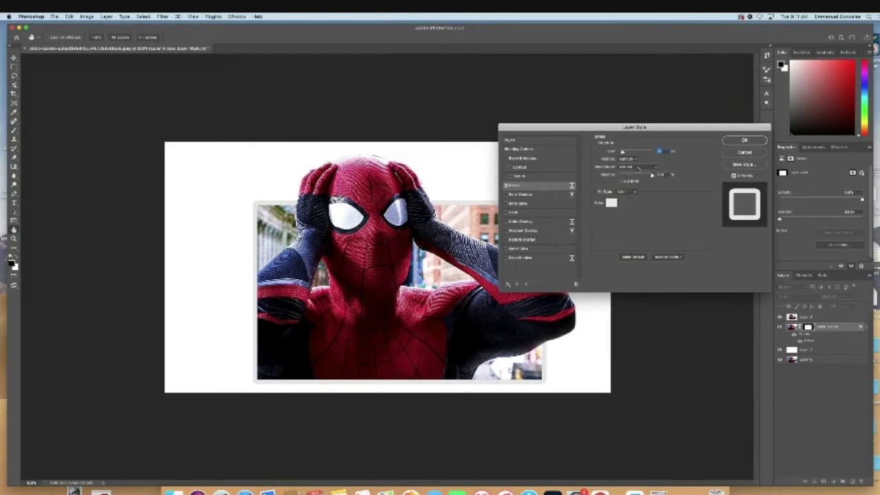
click(632, 160)
click(629, 165)
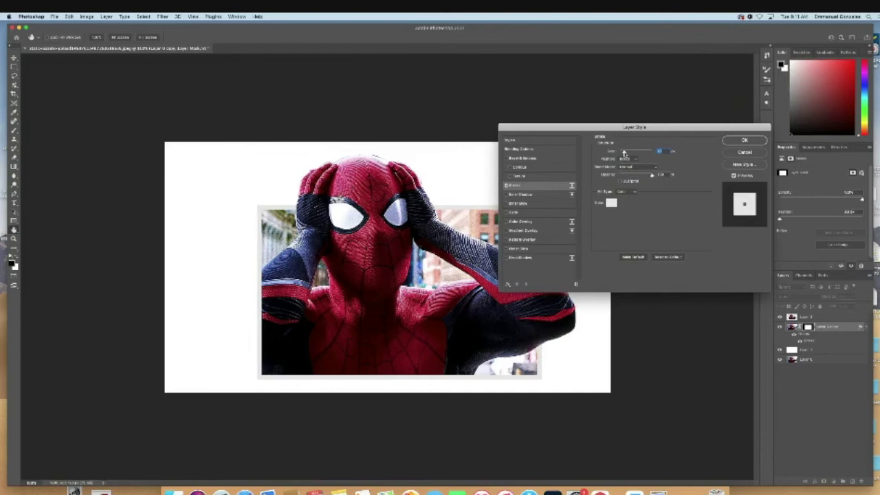
click(747, 141)
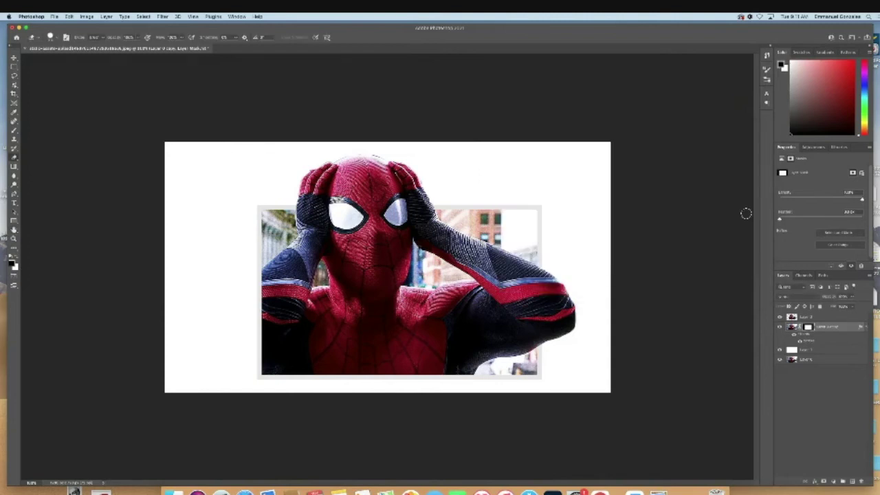
Merge the cutout layer with the framed photo layer and toggle the merged layer's visibility to check it.
click(825, 319)
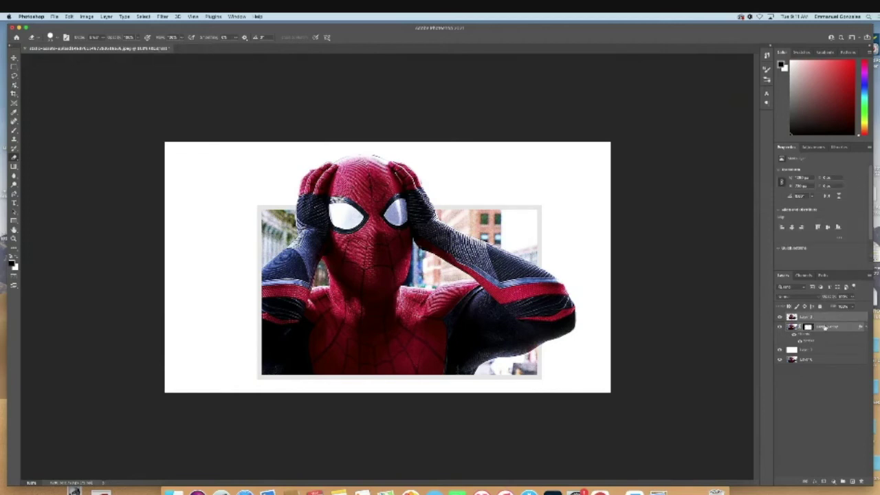
key(super+e)
click(780, 317)
click(780, 318)
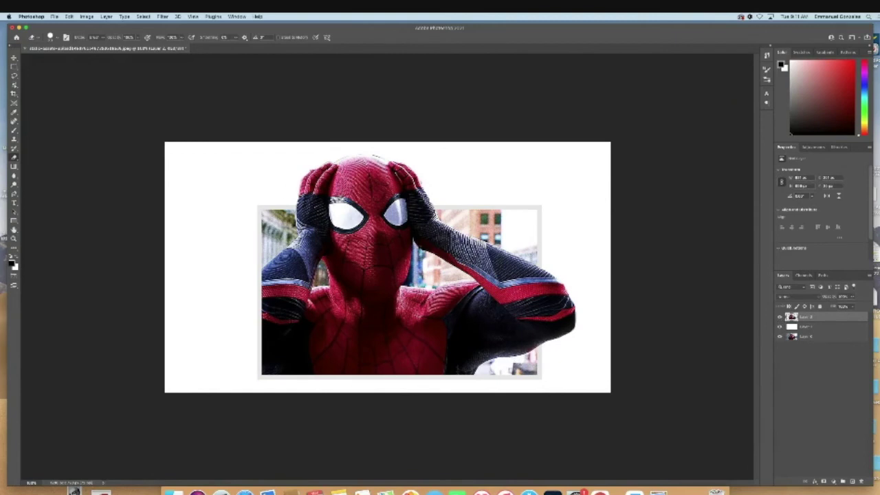
Add a Drop Shadow to the merged layer with its angle set to 120°.
click(841, 480)
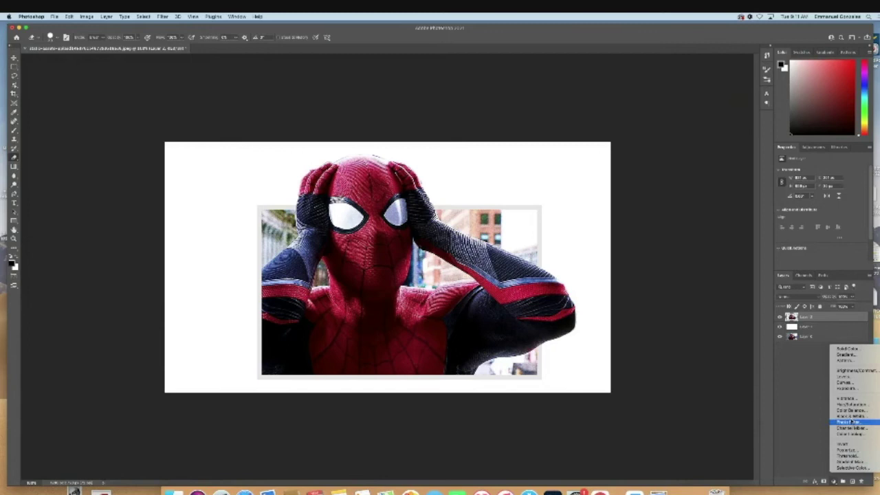
click(815, 483)
click(815, 482)
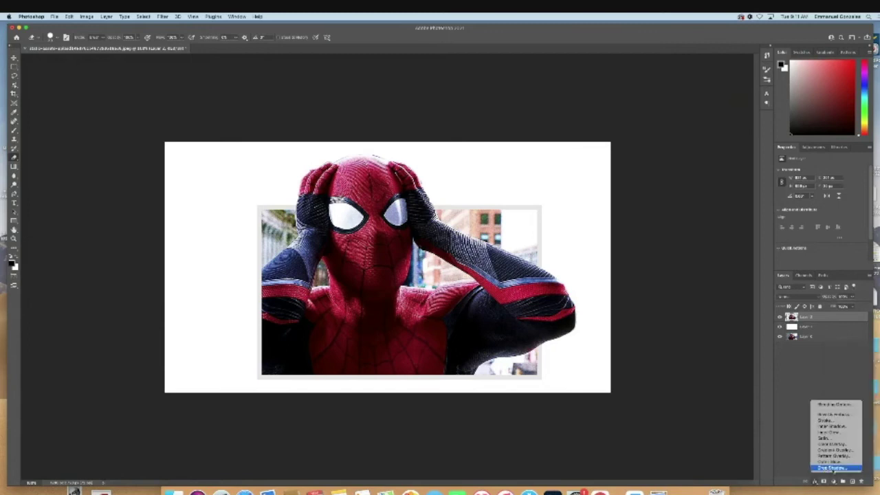
click(830, 468)
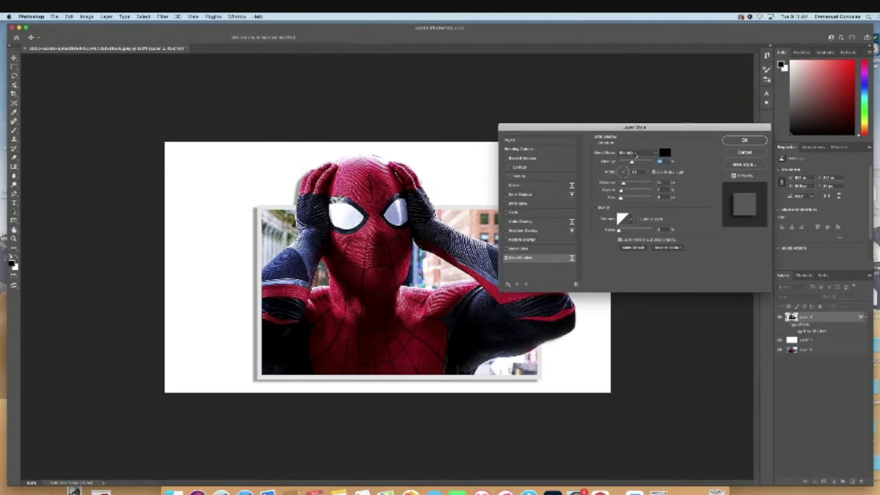
click(619, 171)
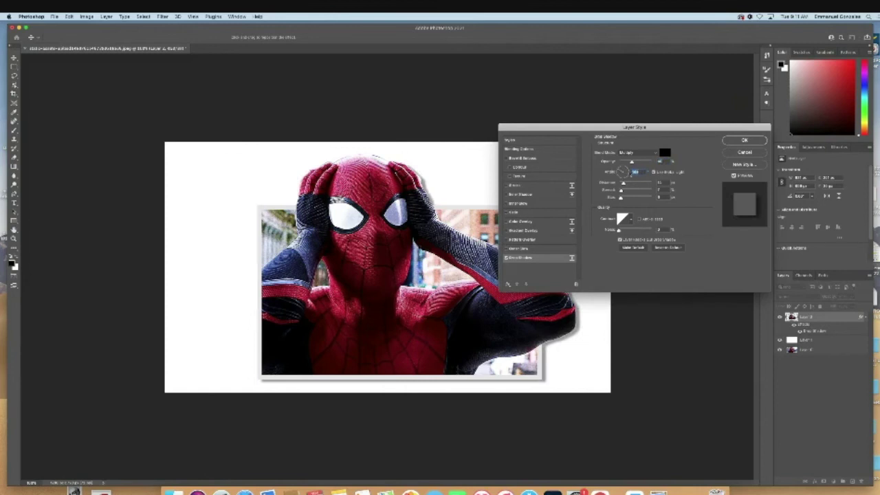
click(629, 172)
text(120)
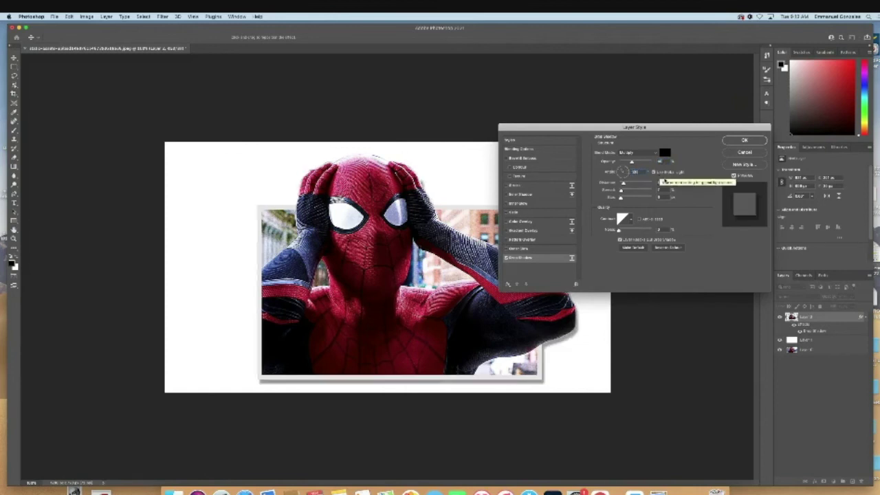
Increase the drop shadow's opacity, distance, spread and size for a heavier, softer shadow, and apply it.
drag(623, 185, 639, 163)
drag(636, 129, 724, 62)
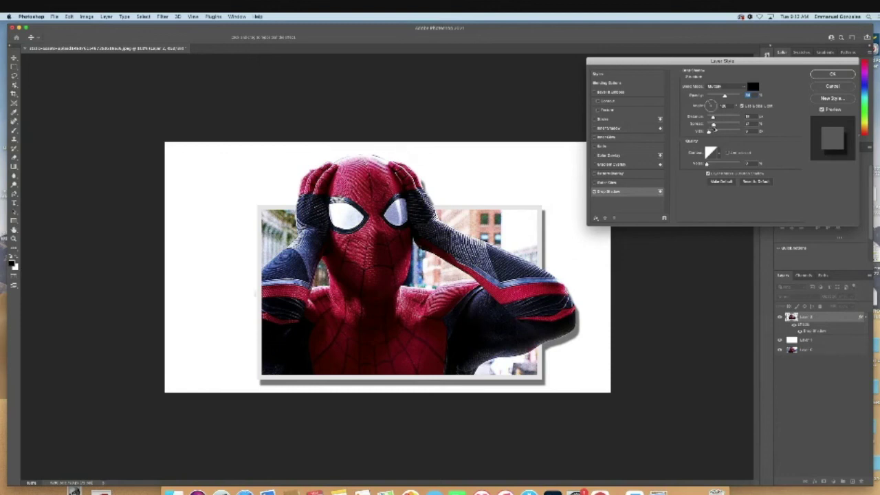
mouse_move(714, 119)
mouse_down()
mouse_move(721, 126)
mouse_move(712, 133)
mouse_up()
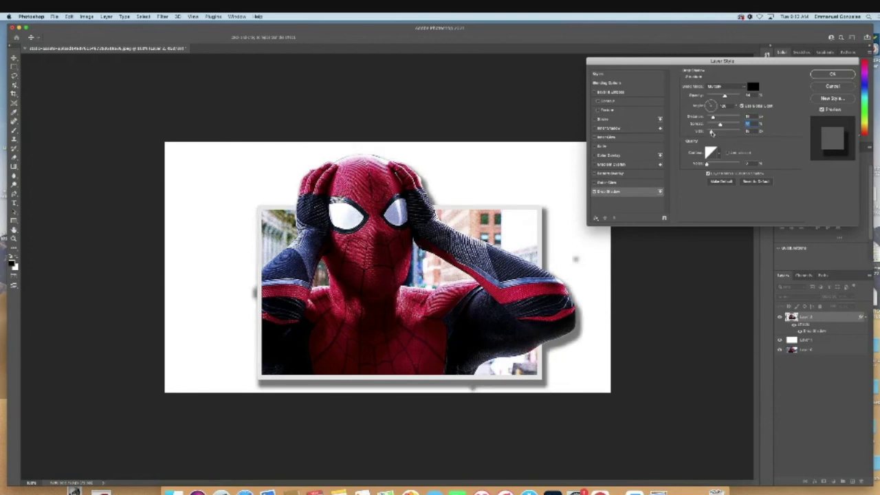
click(832, 76)
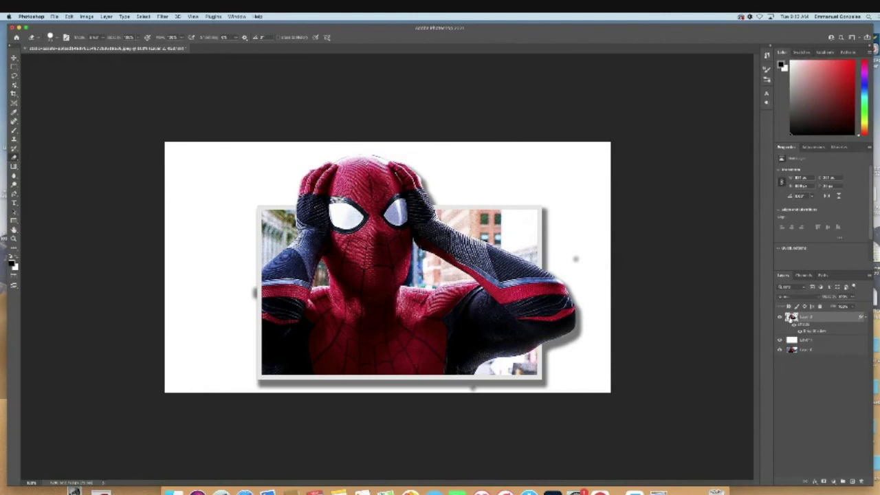
Scale the merged Spider-Man layer down slightly and move it up and to the left on the white background.
key(super+t)
drag(485, 297, 458, 290)
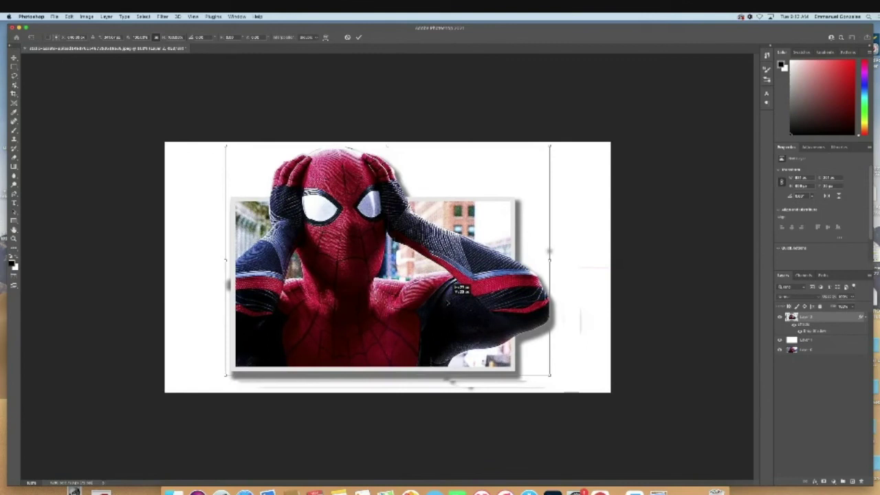
drag(224, 145, 235, 153)
drag(389, 290, 399, 272)
click(358, 38)
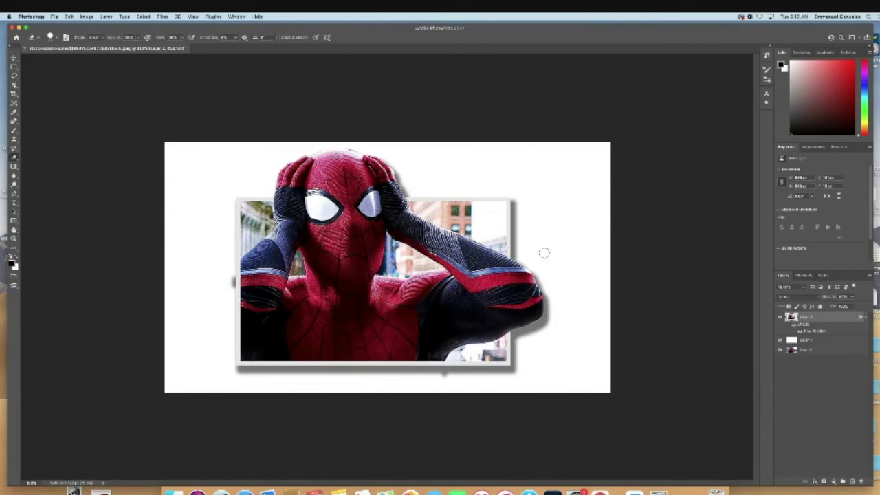
Erase the stray shadowed specks below the frame and beside its left edge.
click(444, 368)
click(70, 17)
click(83, 25)
drag(230, 275, 230, 286)
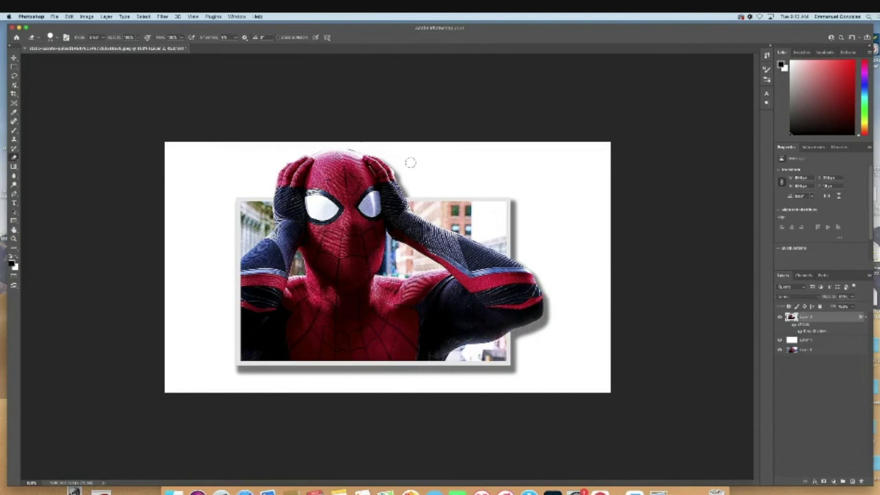